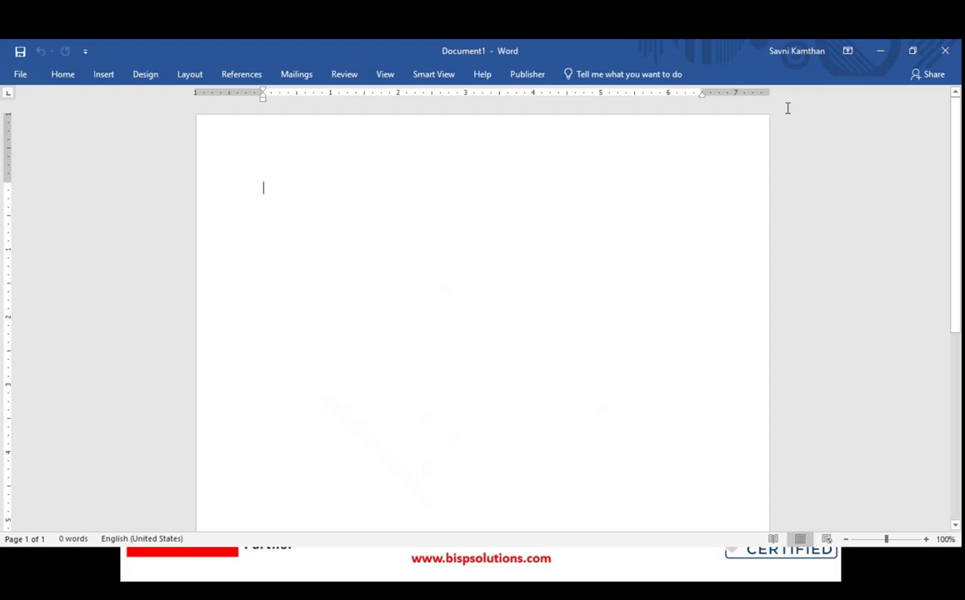
Write "Machinery – 50,000" as the first line of the blank document
text(Mach)
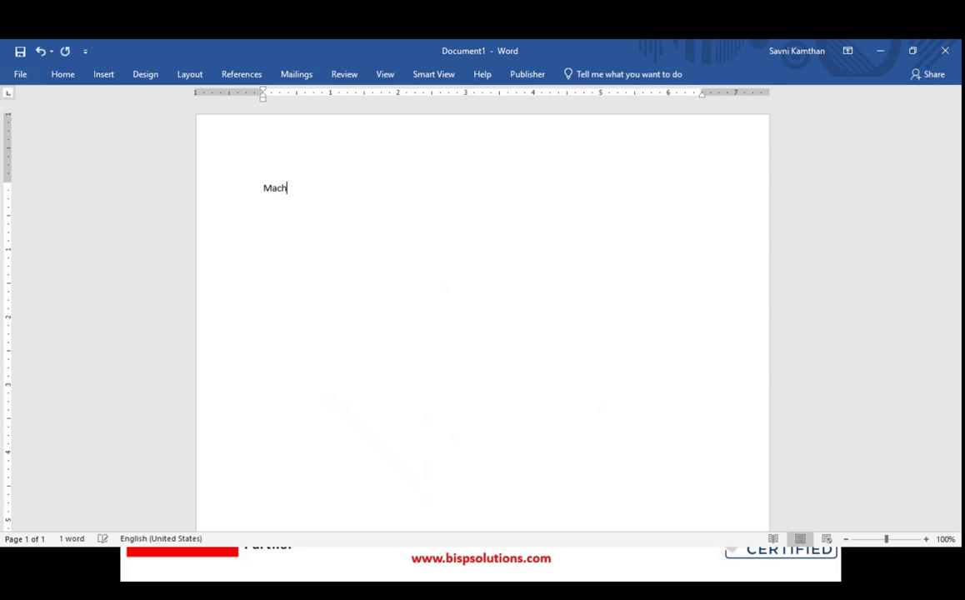
text(inery - )
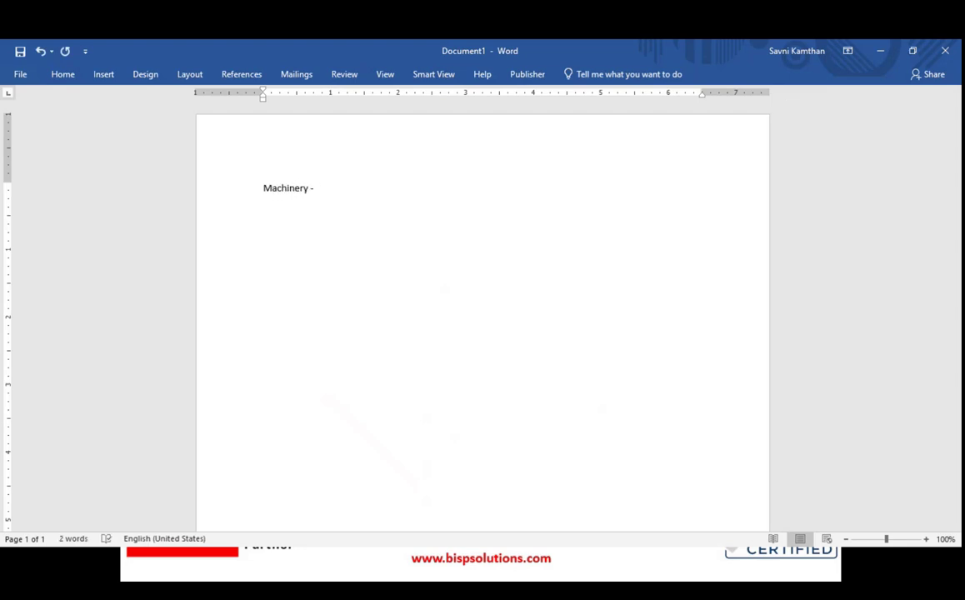
text(50,000)
key(Return)
Add the line "Useful Life – 5 years (no. of residual Year)" below the machinery line
text(Useful Life - )
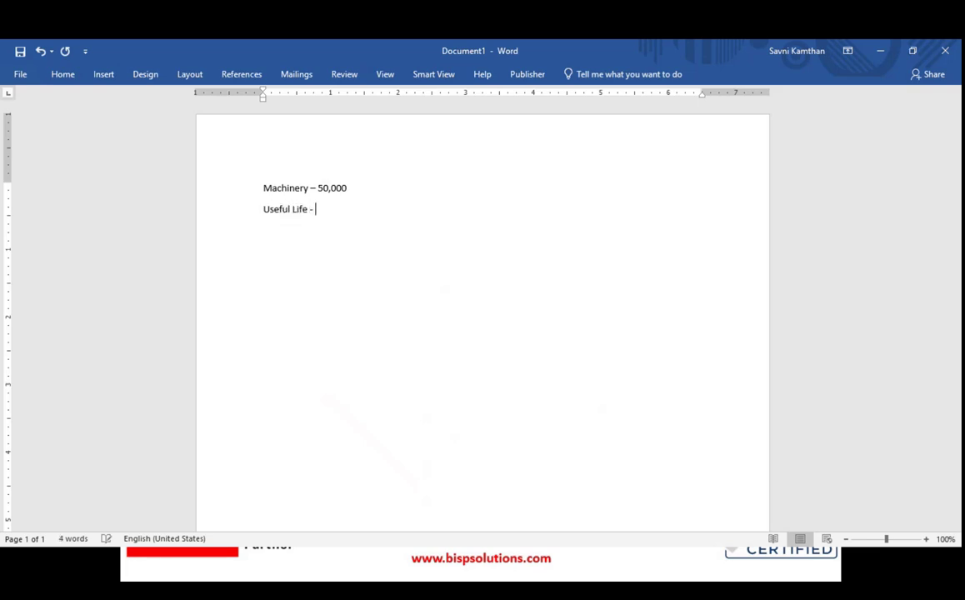
text(5 years)
text((no. of red)
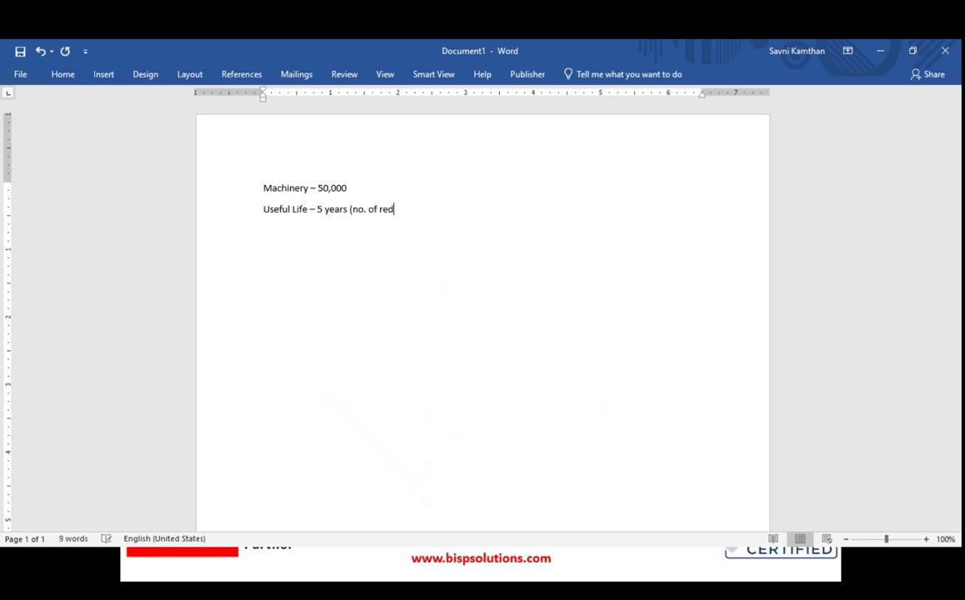
key(BackSpace)
text(so)
key(BackSpace)
text(idual Year)
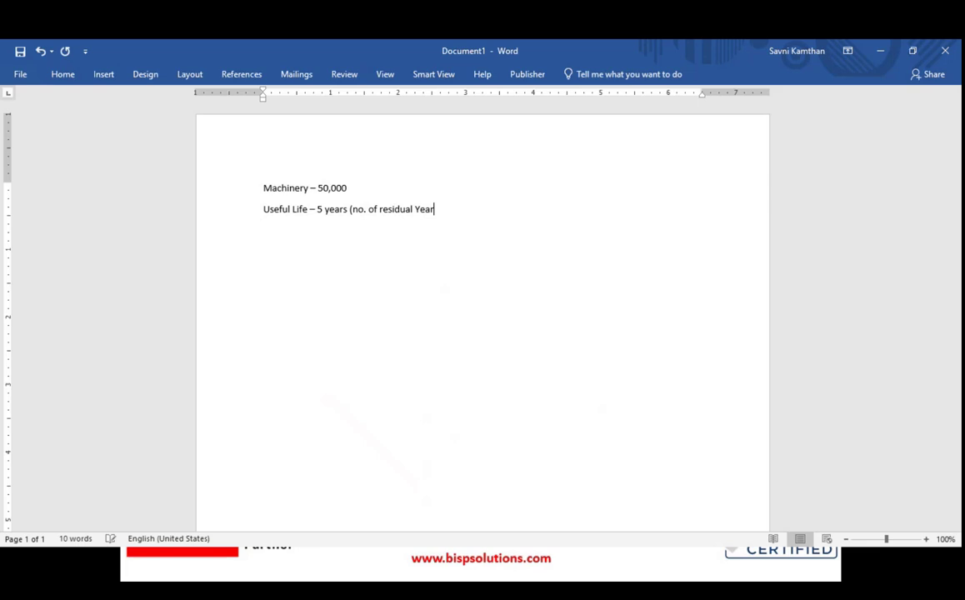
text(s))
key(Return)
Add the calculation line "Depreciation = 50,000/5 = 10,000/-" below the useful life line
text(Deprec)
text(iar)
text(y)
key(BackSpace)
text(tion = 50,0)
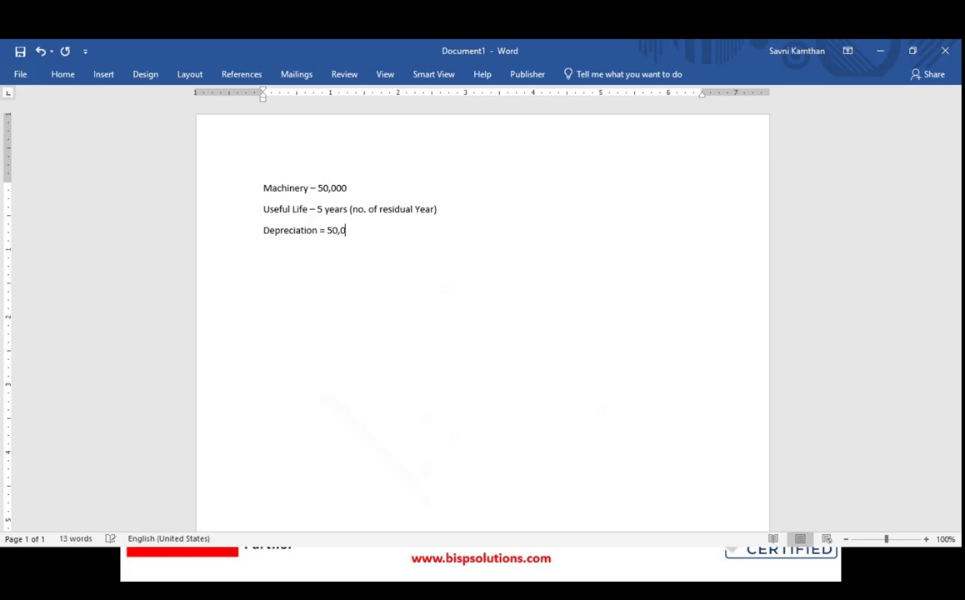
text(00/5 = 10,000/-)
key(Return)
Add the sentence "10,000/- will be the depreciation applied every year on our tangible assets." below the calculation
text(10,000/)
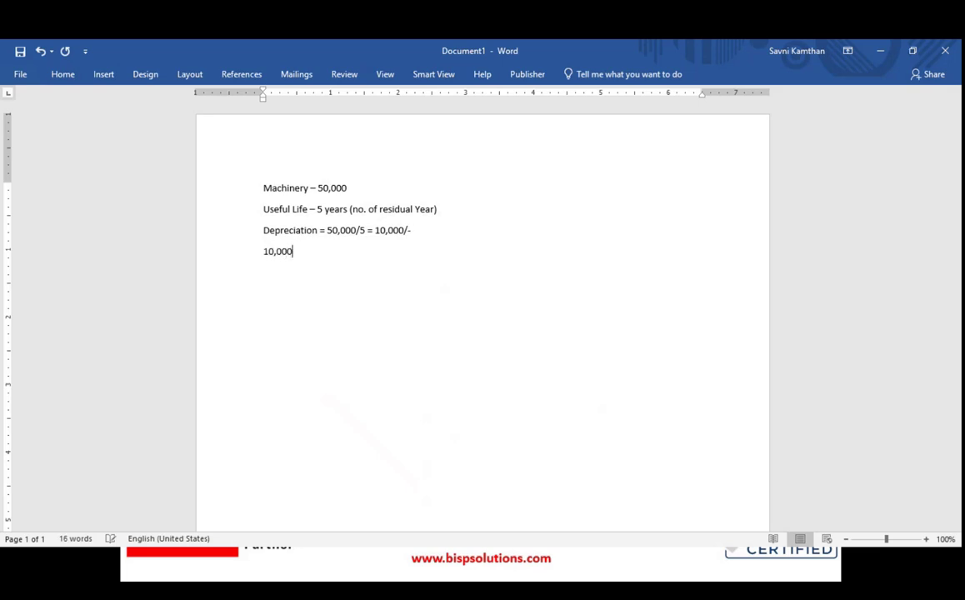
text(- will bre)
key(BackSpace)
key(BackSpace)
text(e the depre)
key(BackSpace)
key(BackSpace)
text(rec)
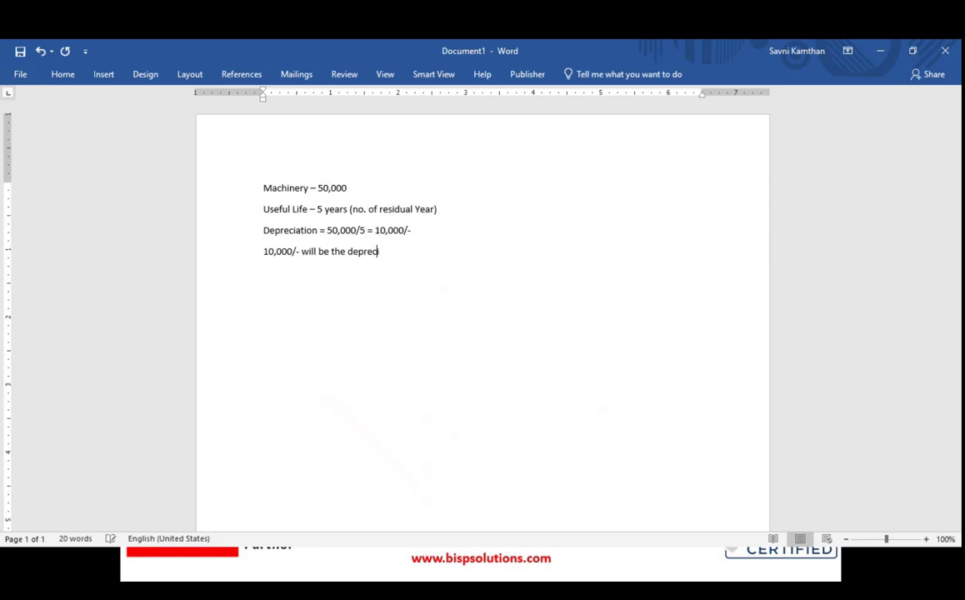
text(iation applied every year)
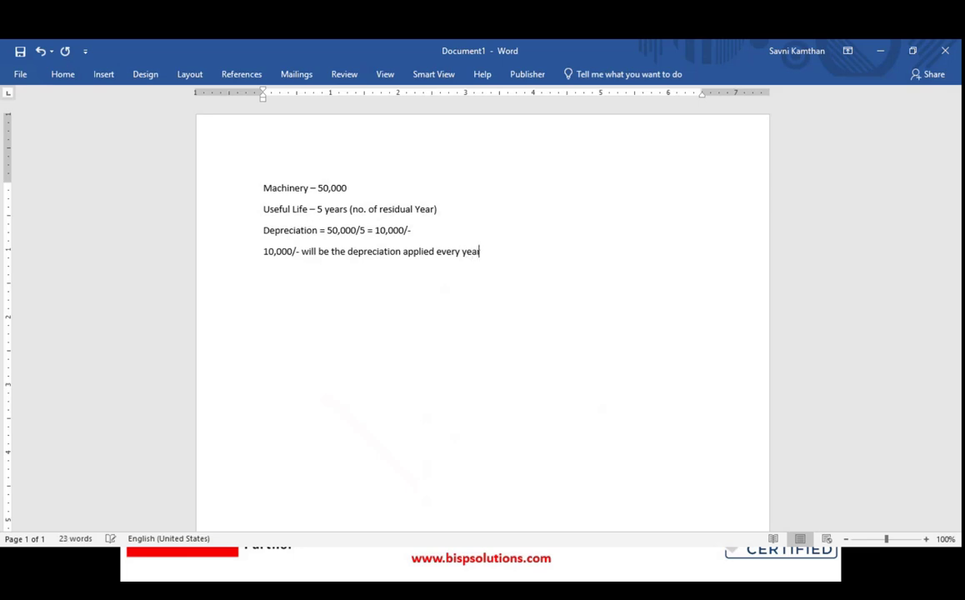
text( on i)
key(BackSpace)
key(BackSpace)
text(our tangible assets.)
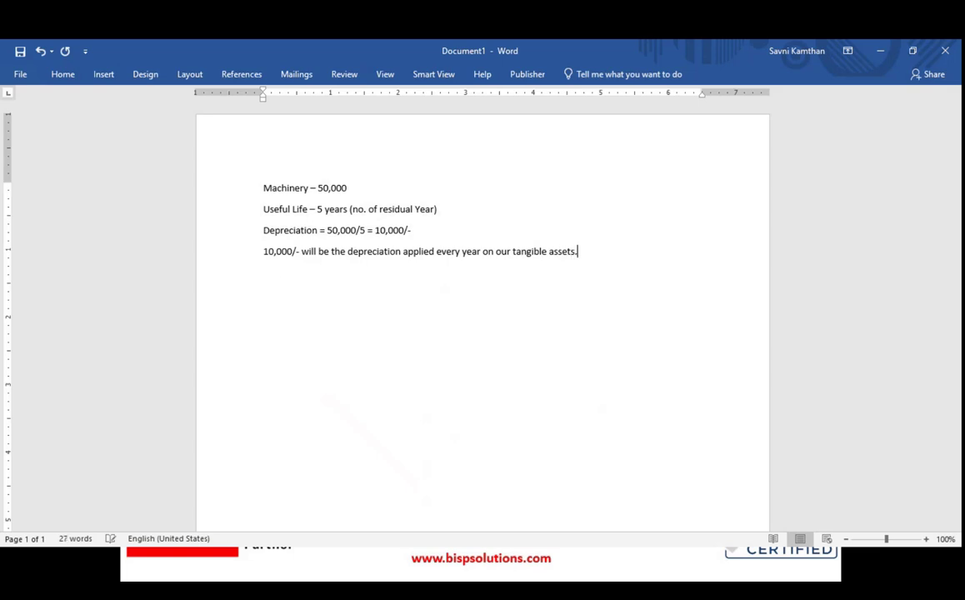
key(Return)
Make room above the machinery line and add the bold heading "Straight Line Method-" there
click(265, 188)
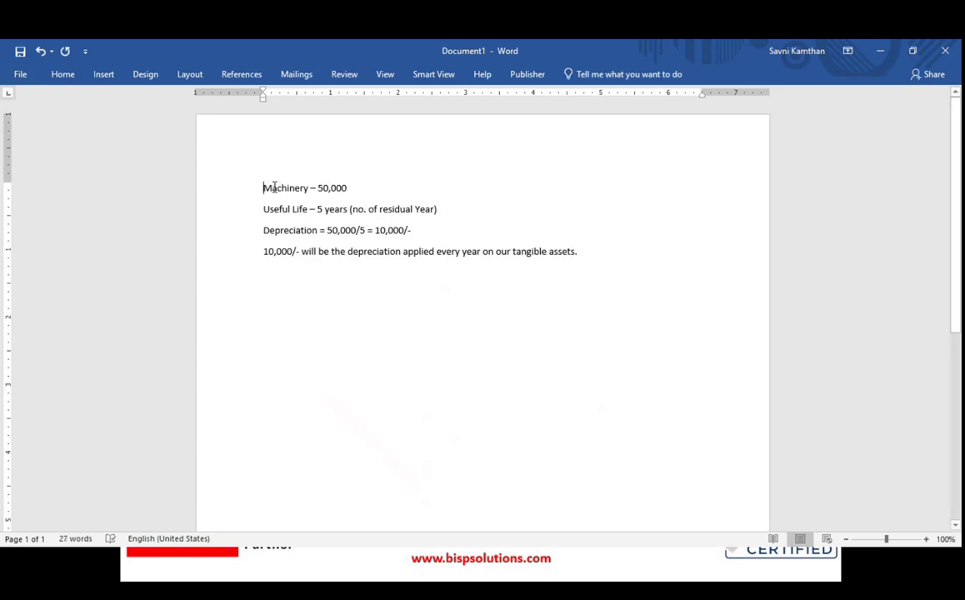
key(Return)
key(Return)
click(274, 187)
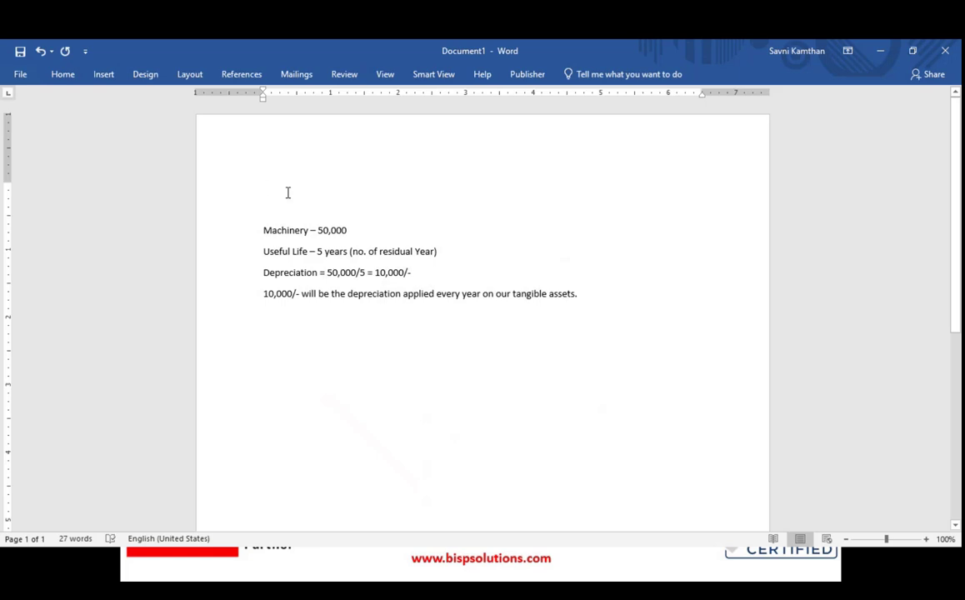
key(ctrl+s)
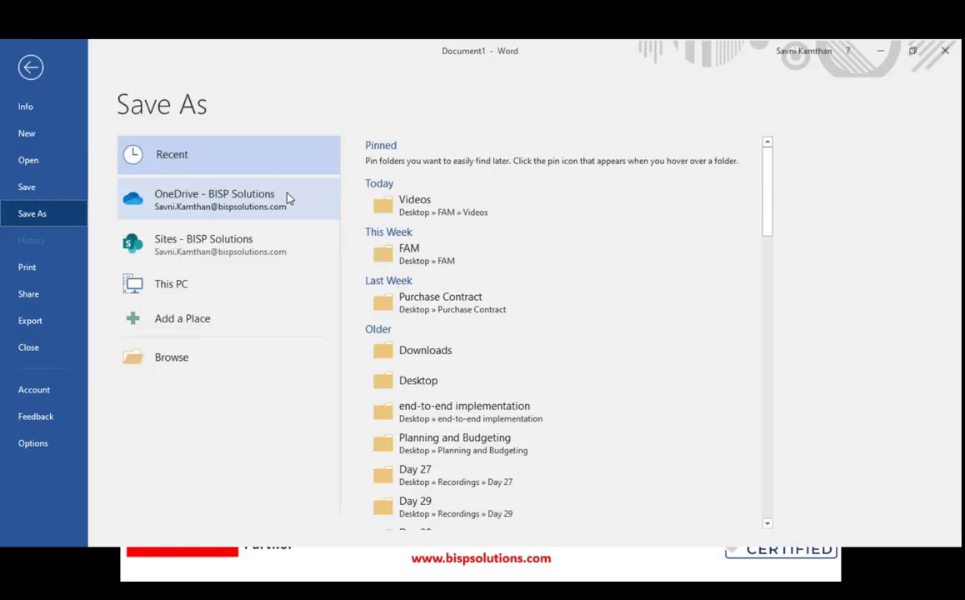
click(34, 60)
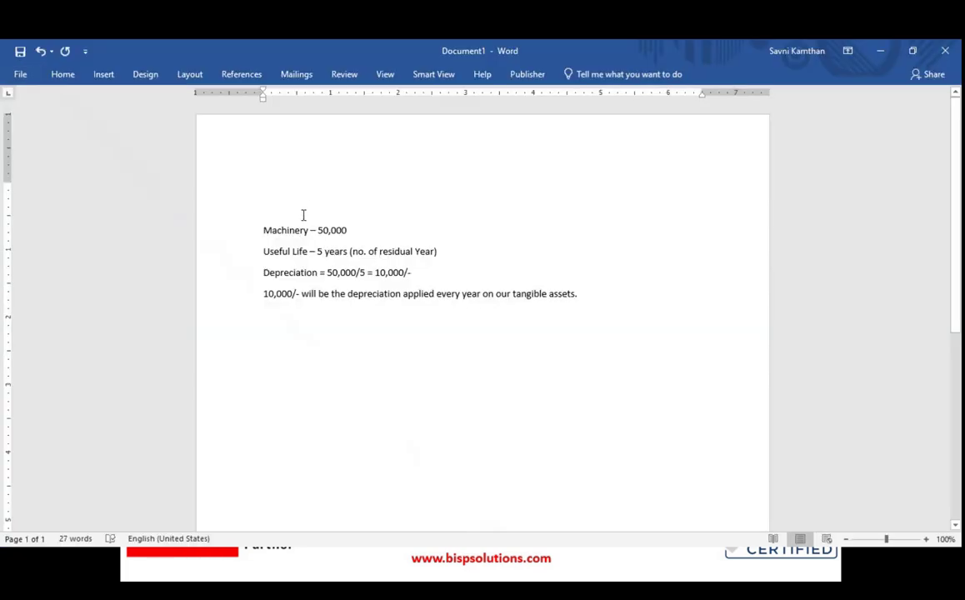
text(Stra)
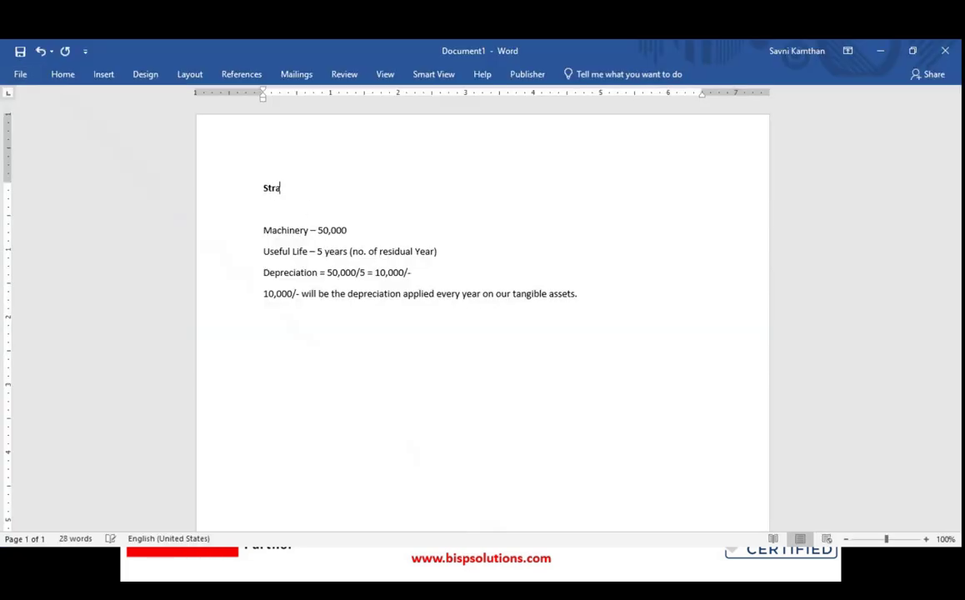
text(ih)
key(BackSpace)
key(BackSpace)
text(ight Line Method-)
key(Return)
Add the bold note "(where equal amt. will be charged for depreciation)" under the heading and remove the blank line below it
text(()
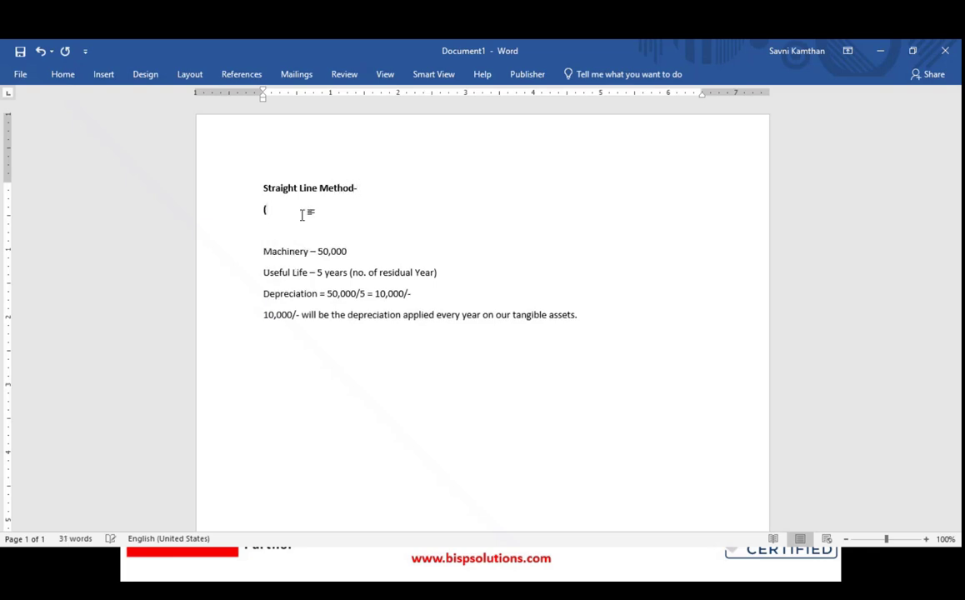
text(where equal a,)
key(BackSpace)
text(mt.)
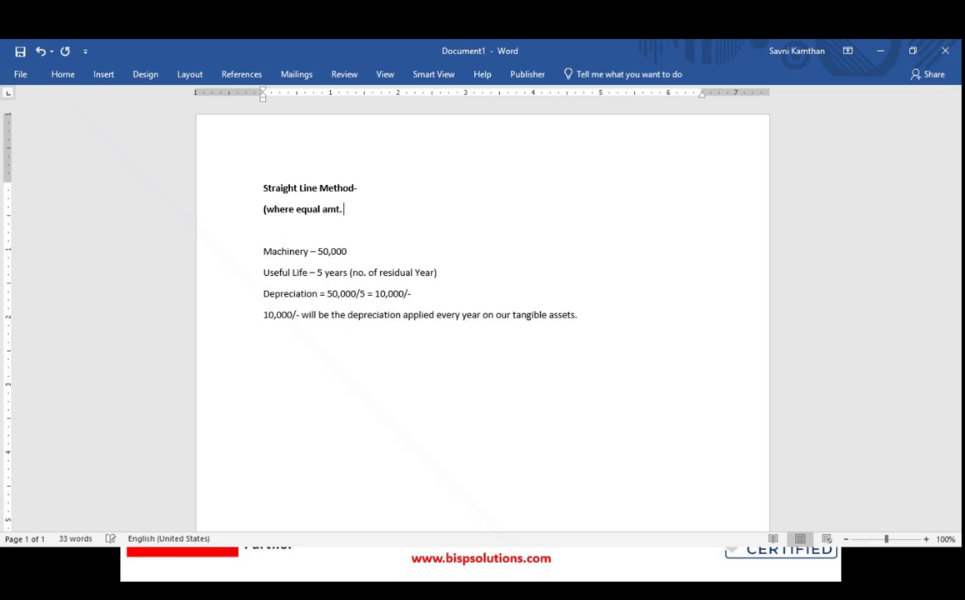
text( will be charged fo)
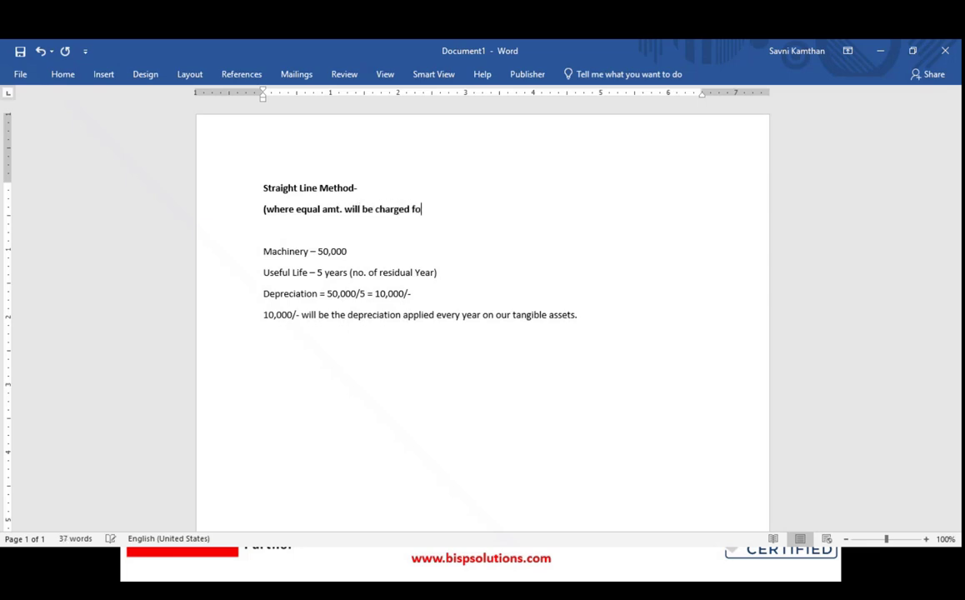
text(r depreciation))
click(299, 228)
key(BackSpace)
Add the bold heading "Declining Balance Depreciation-" below the last line of the straight line example
key(Down)
key(Down)
key(Down)
key(Down)
key(Down)
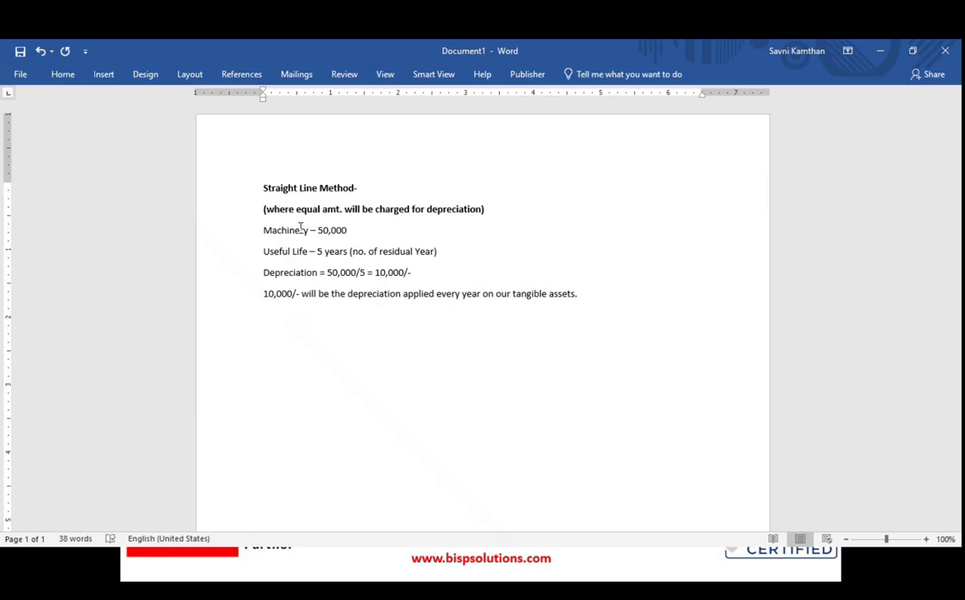
text(Declining)
key(BackSpace)
key(BackSpace)
key(BackSpace)
key(BackSpace)
key(BackSpace)
key(BackSpace)
key(BackSpace)
key(BackSpace)
key(BackSpace)
key(BackSpace)
text(Declininf- g)
key(BackSpace)
key(BackSpace)
key(BackSpace)
key(BackSpace)
key(BackSpace)
text(g)
key(BackSpace)
key(BackSpace)
text(g)
key(BackSpace)
key(BackSpace)
text(ning Balan)
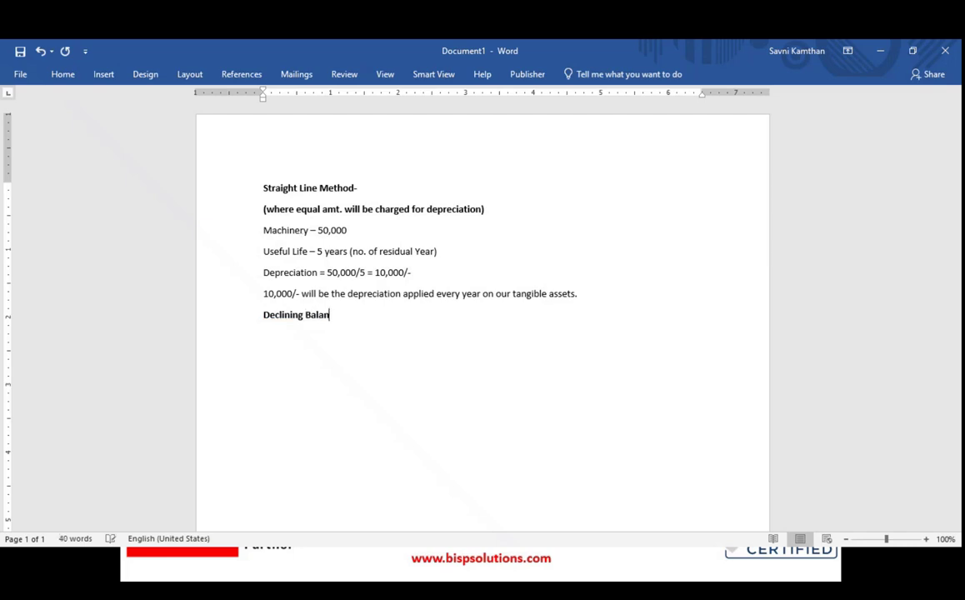
text(ce Depreciation-)
key(Return)
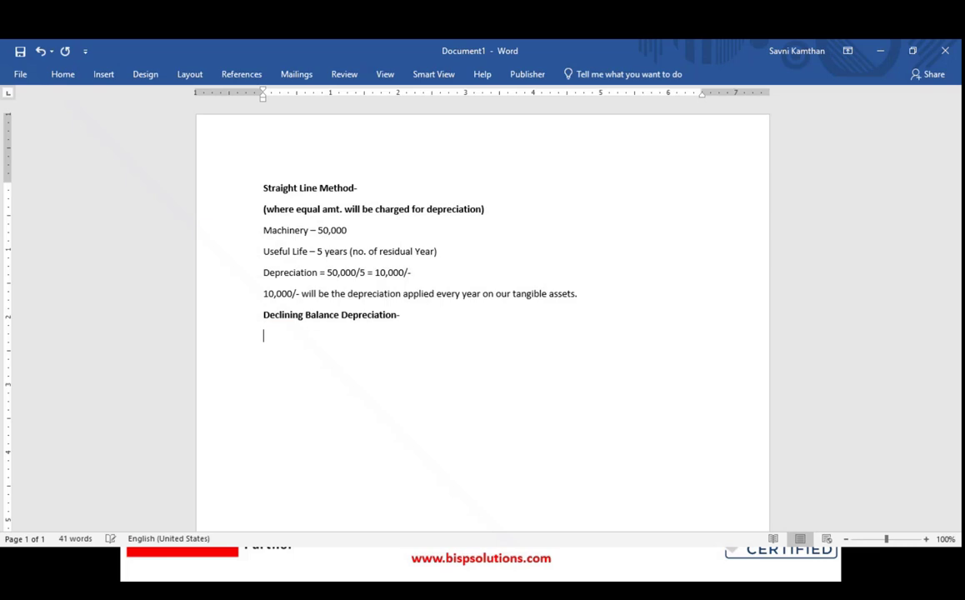
Add the bold note "(fixed percentage on remaining book value -> leading to higher depreciation in initial yrs and lower depreciation in later years)"
text(()
text(fixed percenta)
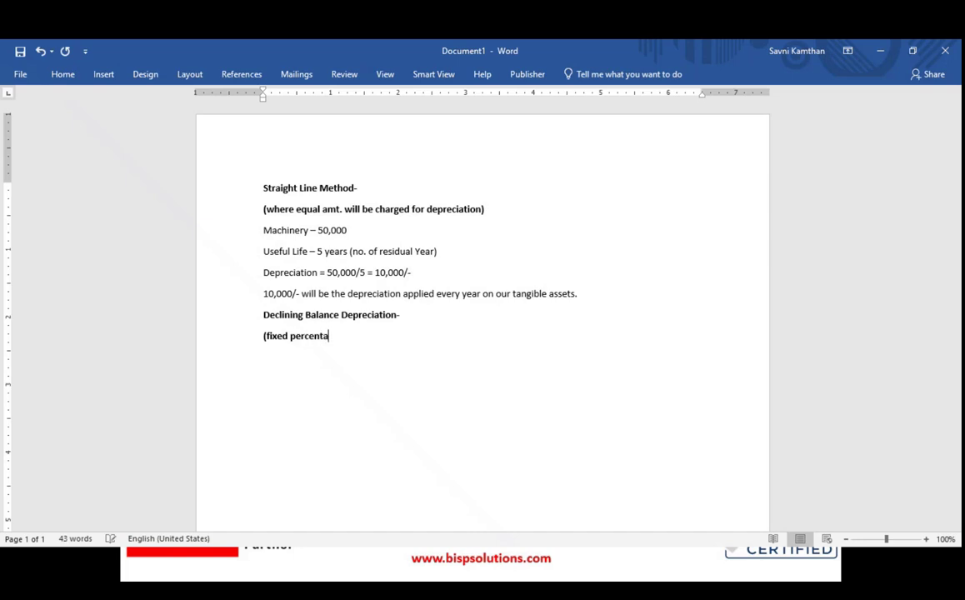
text(ge &)
key(BackSpace)
key(BackSpace)
text(on remaining b)
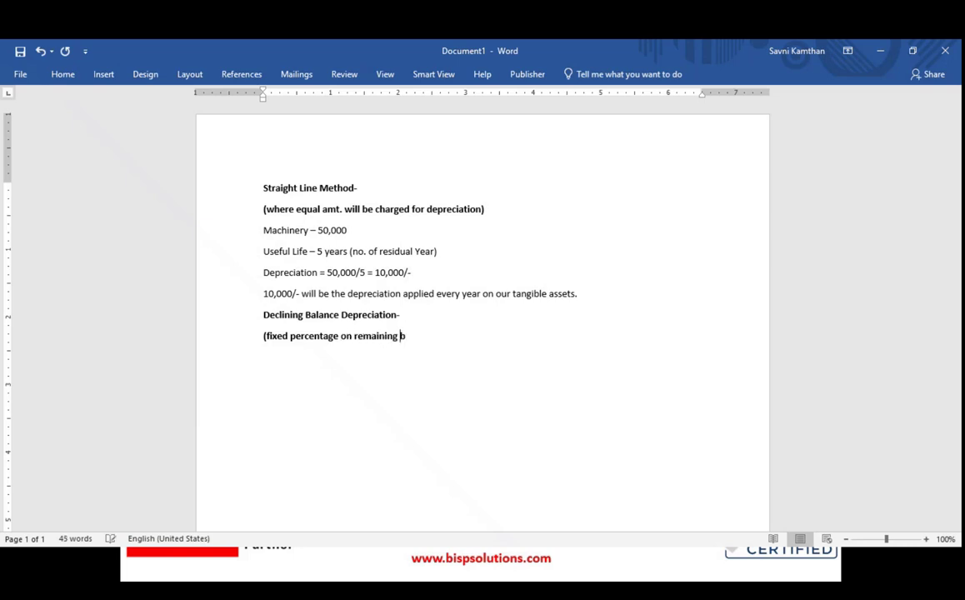
text(ook value)
text(-> leadin)
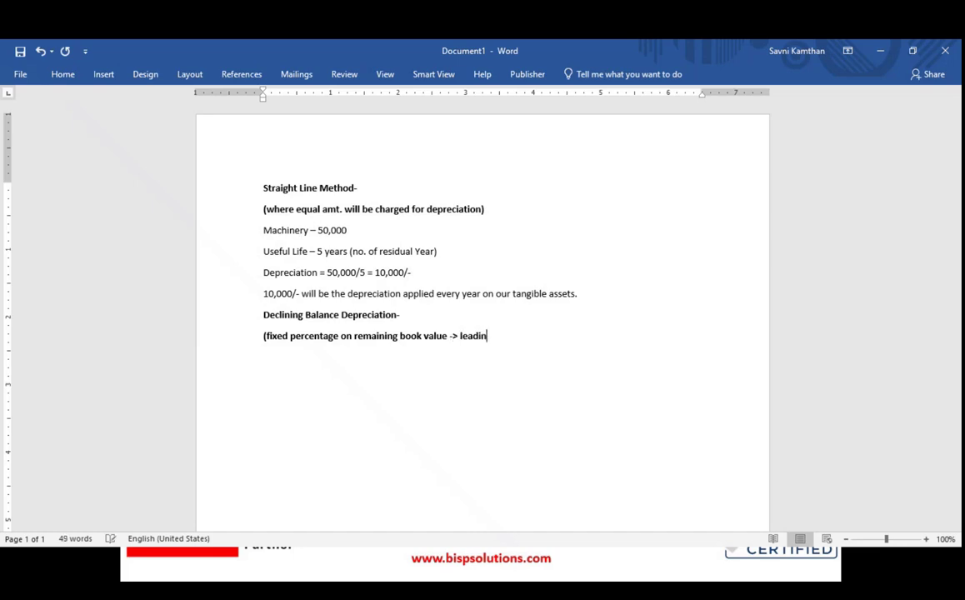
text(g to higher deprec)
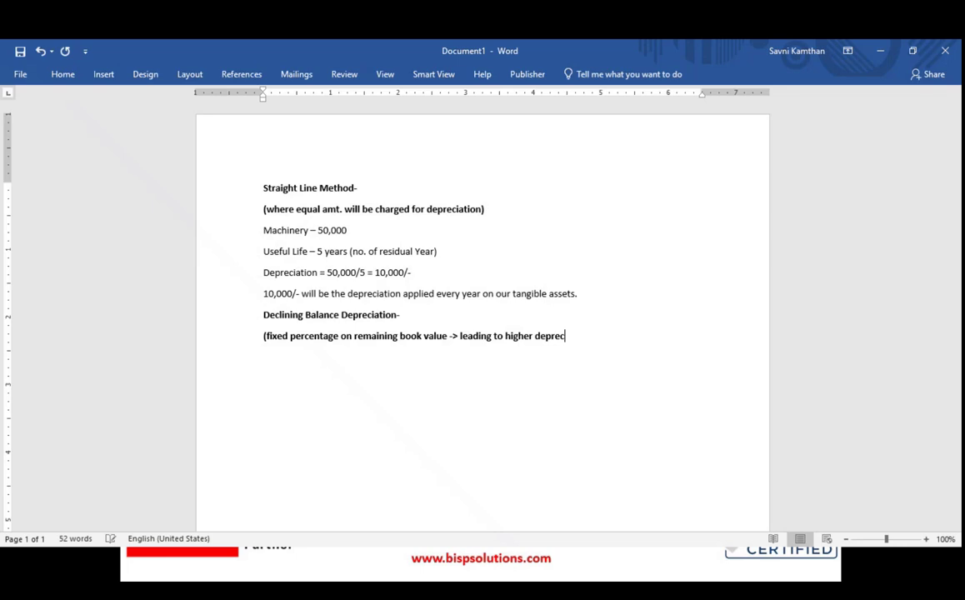
text(iation in initial yrs )
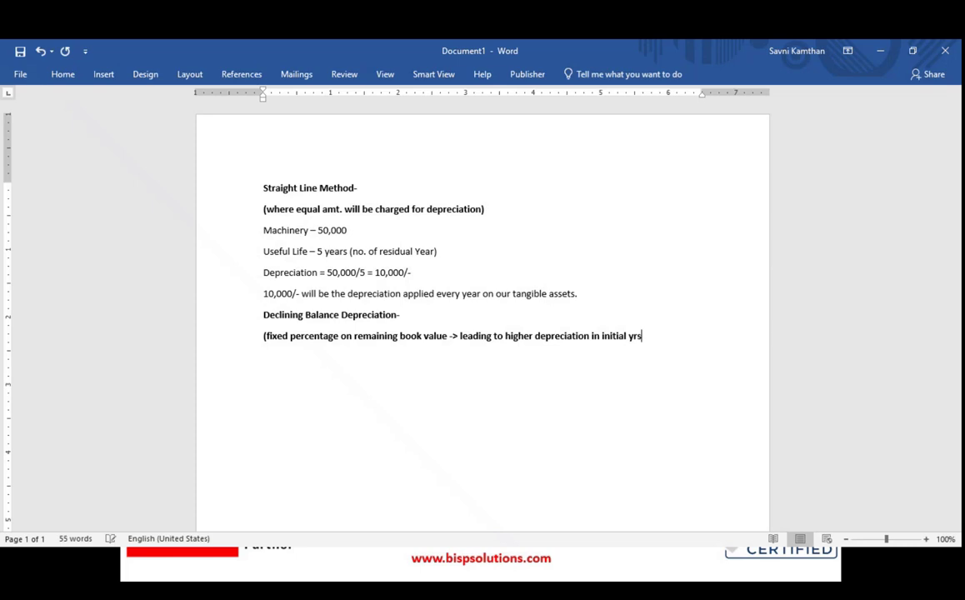
text(nd)
key(BackSpace)
key(BackSpace)
key(BackSpace)
text(and lower dep)
key(BackSpace)
text(reciat)
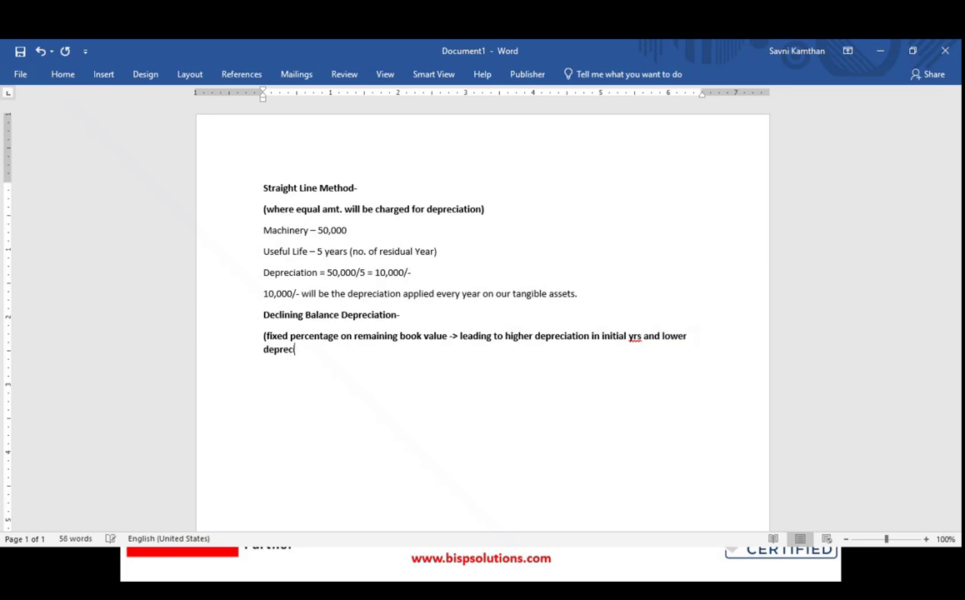
text(ion in later years)
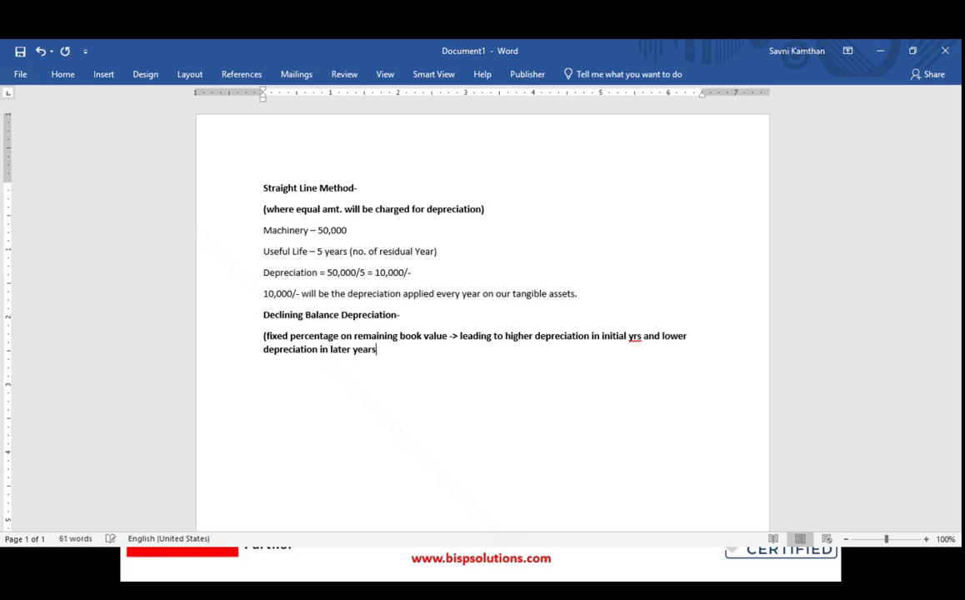
text())
key(Return)
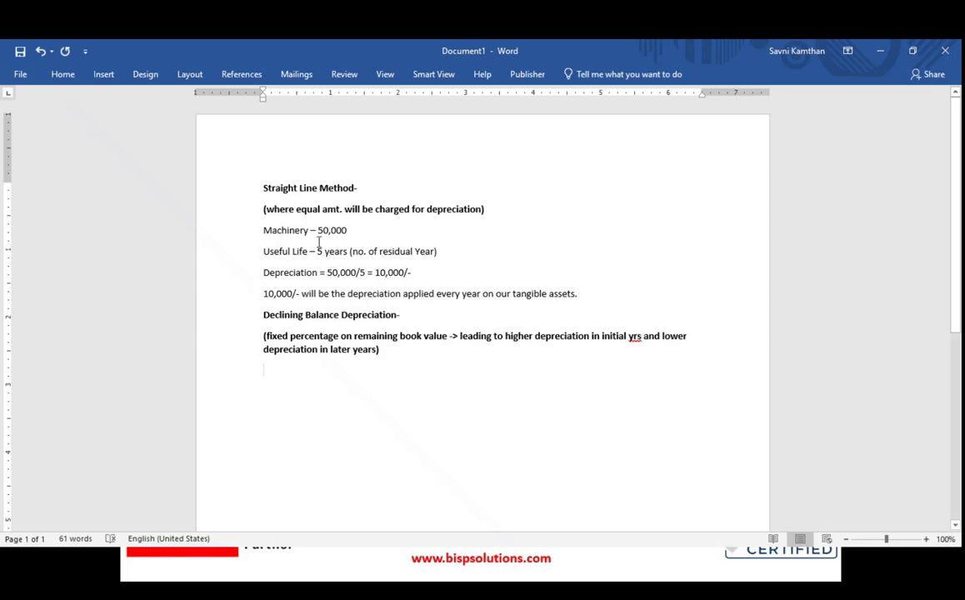
Copy the machinery and useful life lines from the straight line example to the end of the declining balance section
drag(264, 232, 443, 251)
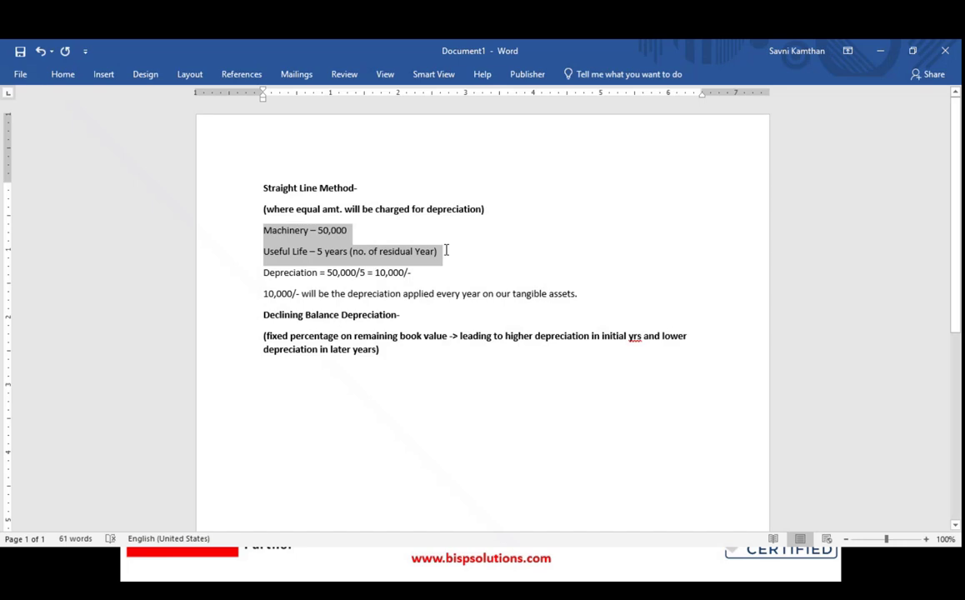
drag(446, 250, 431, 249)
drag(431, 250, 439, 251)
key(ctrl+c)
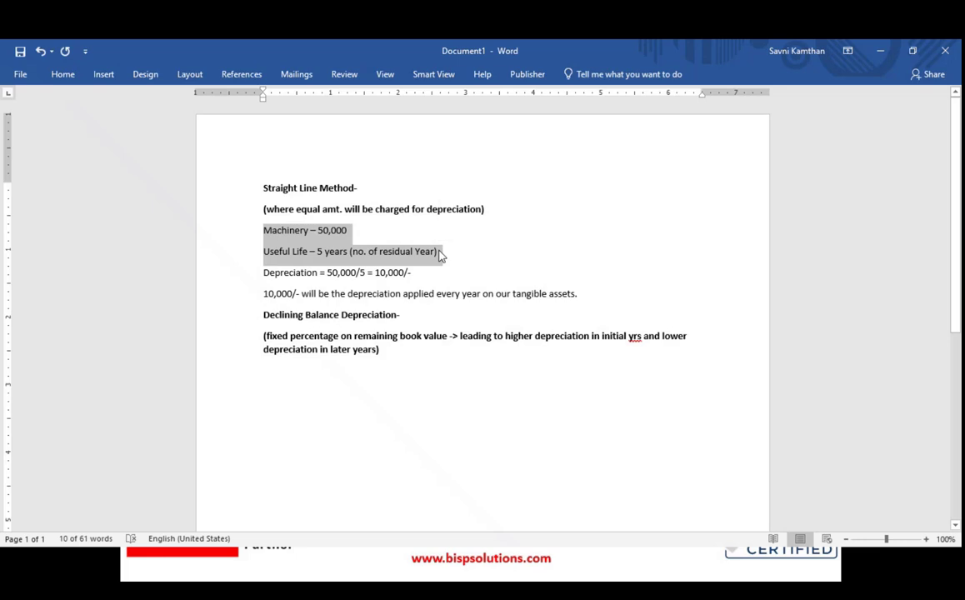
key(Down)
key(Down)
key(Down)
key(Down)
key(Down)
key(Down)
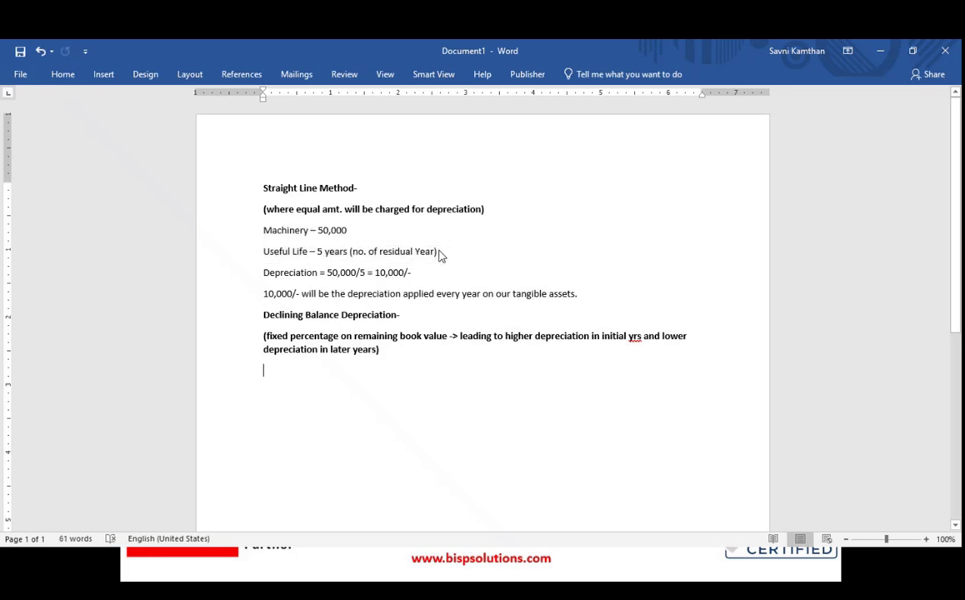
key(ctrl+v)
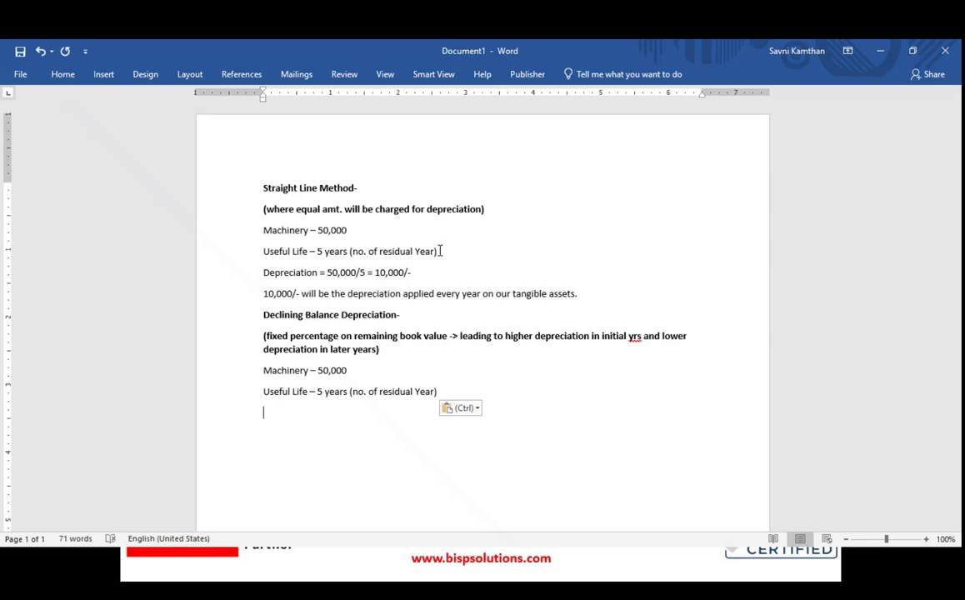
Add the non-bold line "Rate – 20%" below the copied useful life line
text(Rate-)
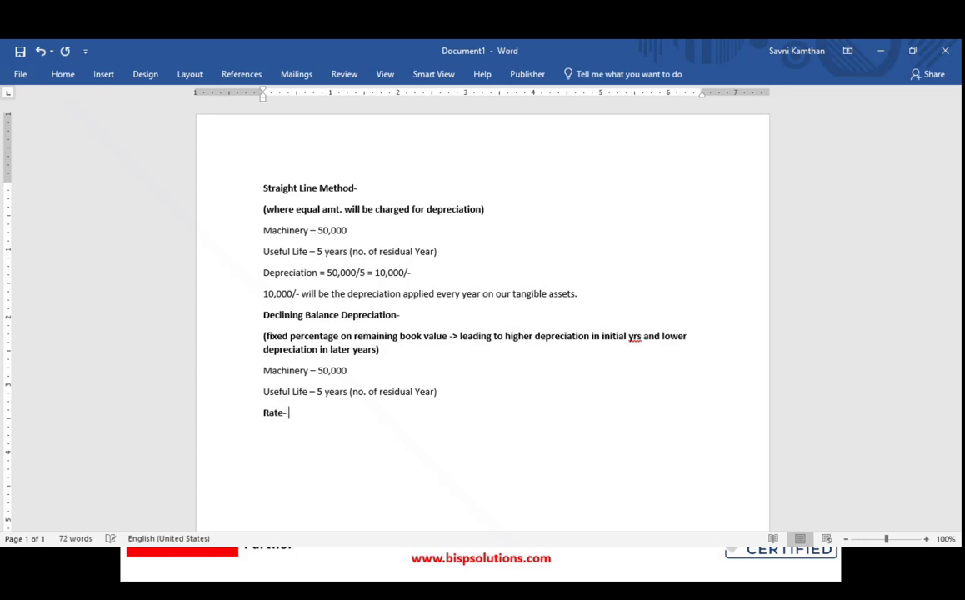
key(BackSpace)
key(BackSpace)
key(BackSpace)
key(BackSpace)
text(Rate - )
text(20%)
key(Return)
Add the line "1st year- amt= 50,000*20% = 10,000/-" below the 20% rate line
text(1st year- am)
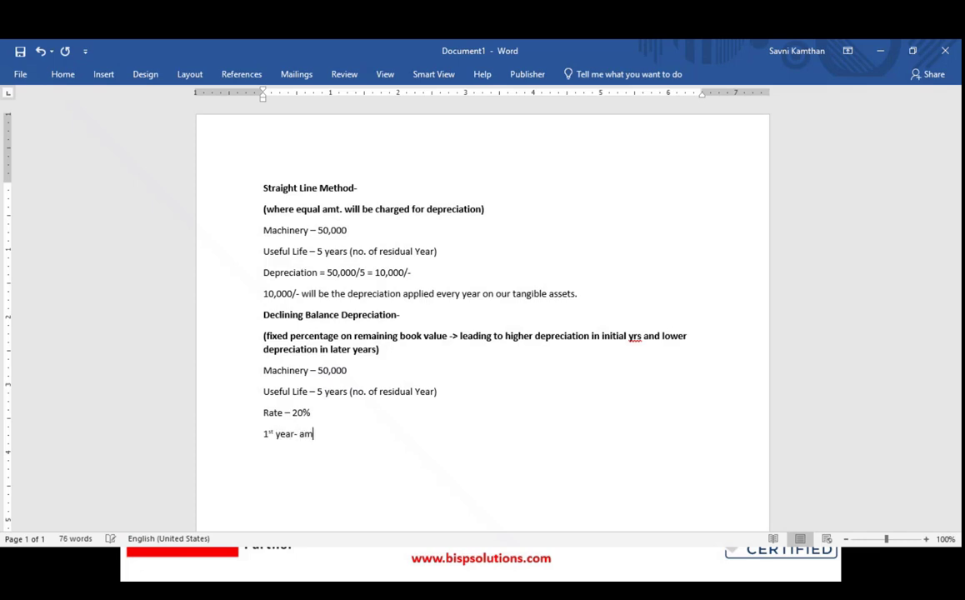
text(t)
text(= )
text(50,000)
text(/)
text(*)
text(20%)
text( = )
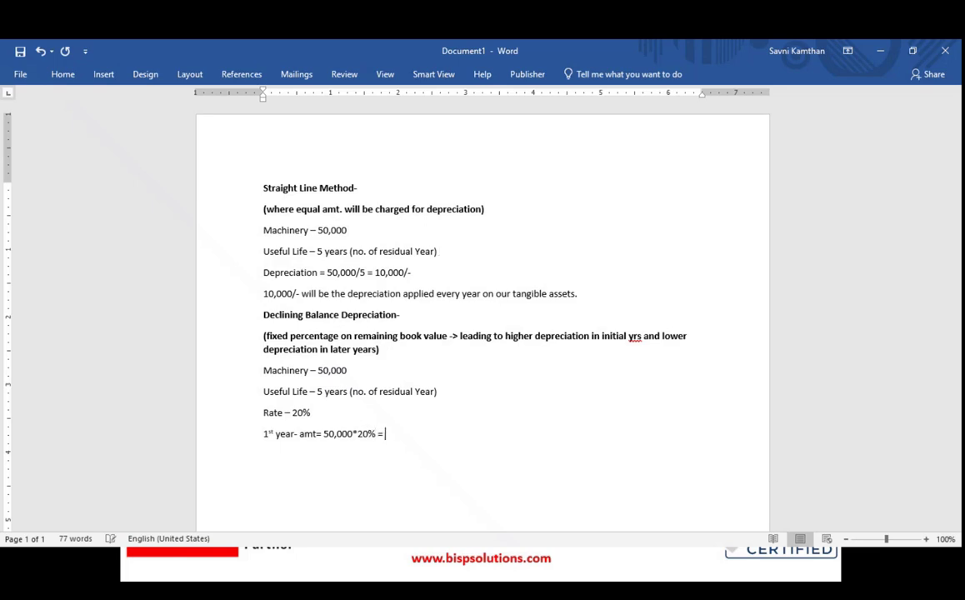
text(10,000/-)
Add the line "After 1st year dep the value of asset will be 40,000 (50,000-10,000)" below the first year calculation
key(Return)
text(After 1st year)
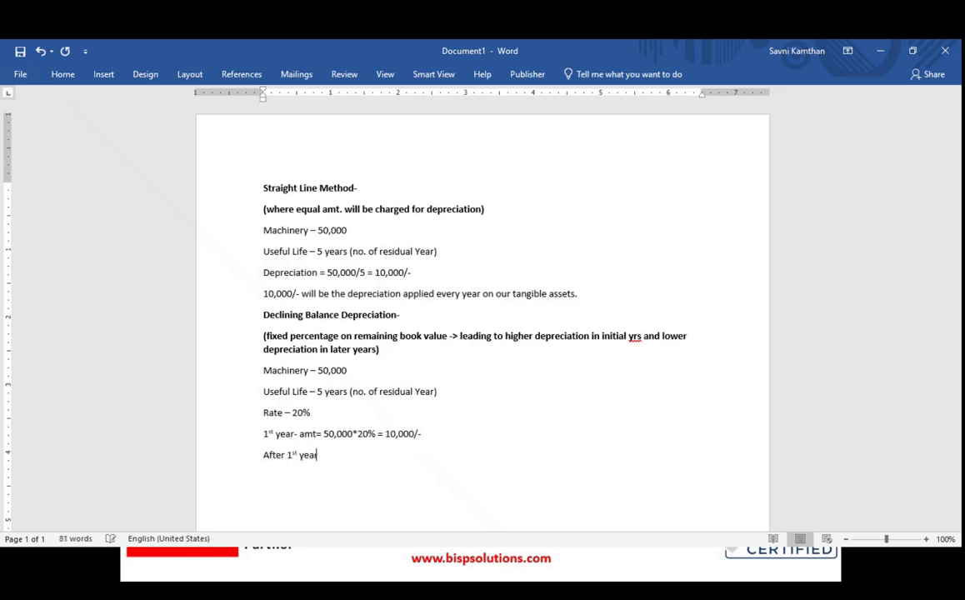
text( dep the value of ass)
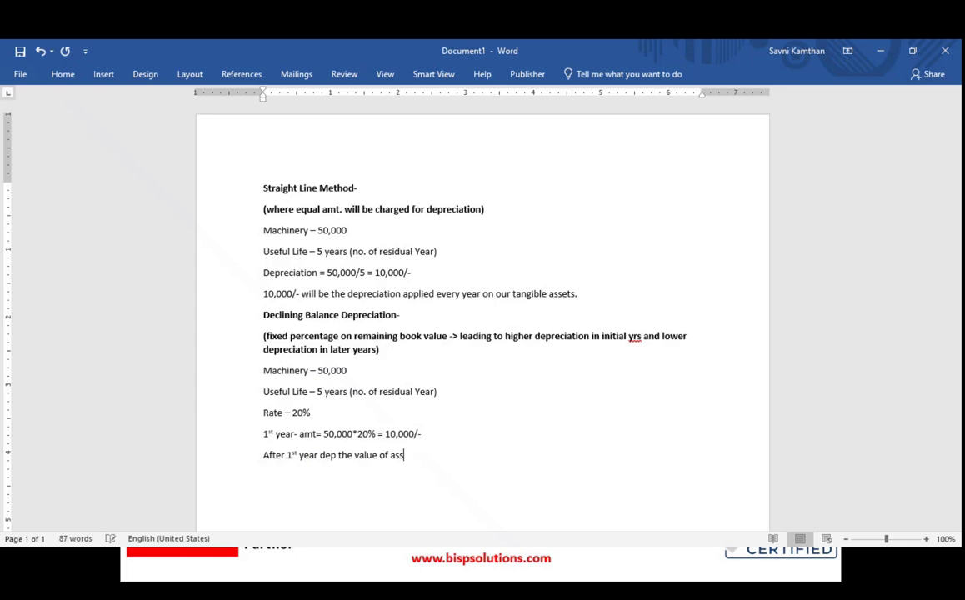
text(et will be 40,000 ()
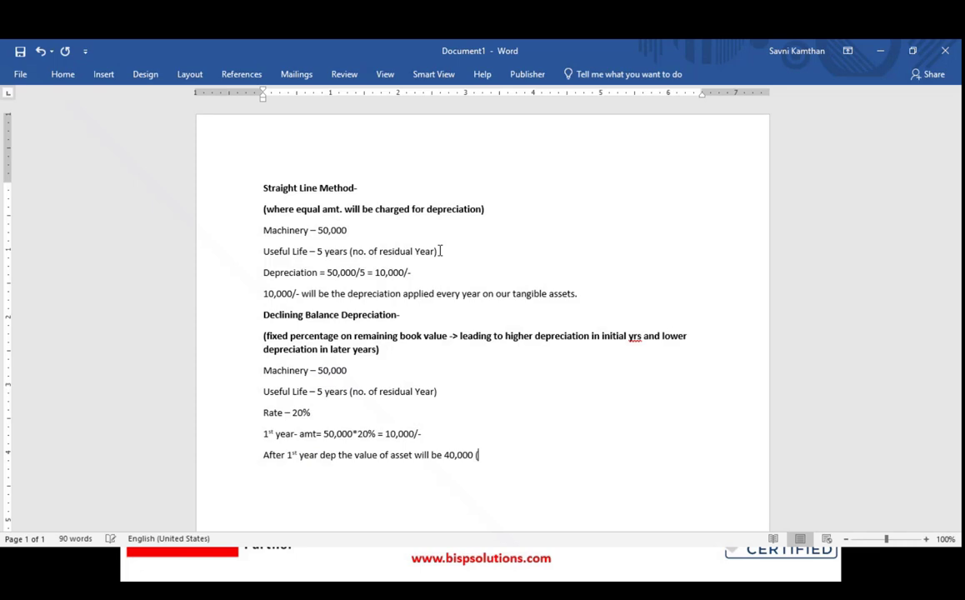
text(50,000-10,00)
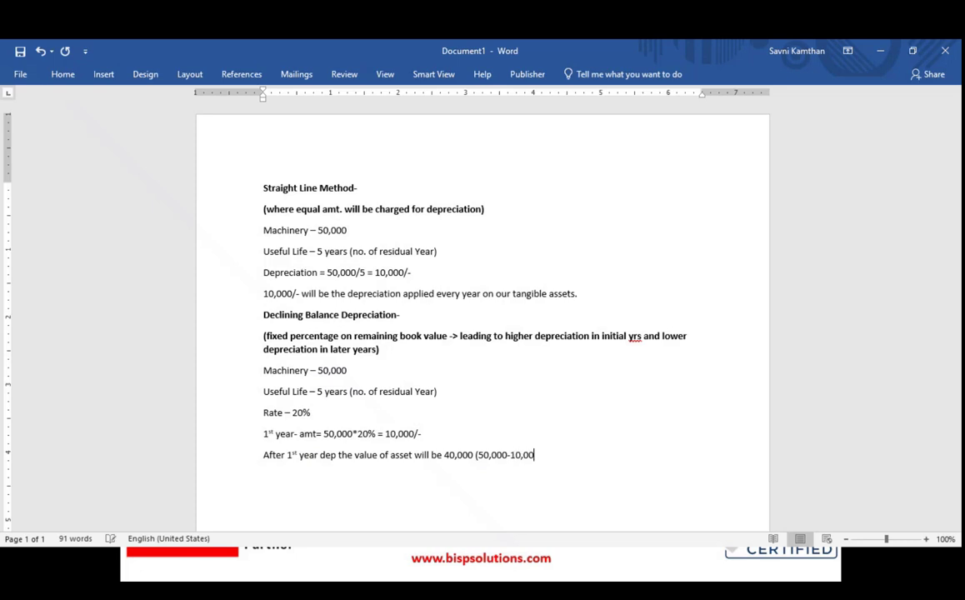
text(0)
text()= 40)
key(BackSpace)
key(BackSpace)
key(BackSpace)
key(BackSpace)
Insert an equals sign directly after 40,000 in the first year asset value line so it reads "40,000= (50,000-10,000)"
key(Left)
key(Left)
key(Left)
key(Left)
key(Left)
key(Left)
key(BackSpace)
text(=)
key(Right)
key(Right)
key(Right)
key(Right)
key(Right)
key(Right)
key(Right)
key(Right)
key(Right)
key(Right)
key(Right)
key(Right)
key(Right)
key(Right)
key(End)
Add the line "2nd year- amt= 40,000*20% = 8,000/-" below the first year asset value line
key(Return)
text(2nd year-)
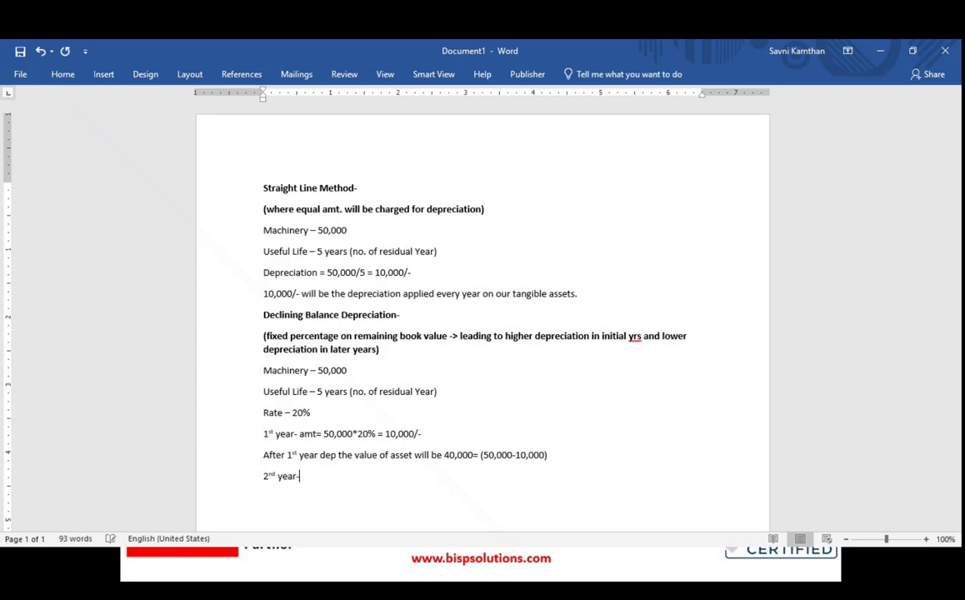
text( amt= 40,000*20%)
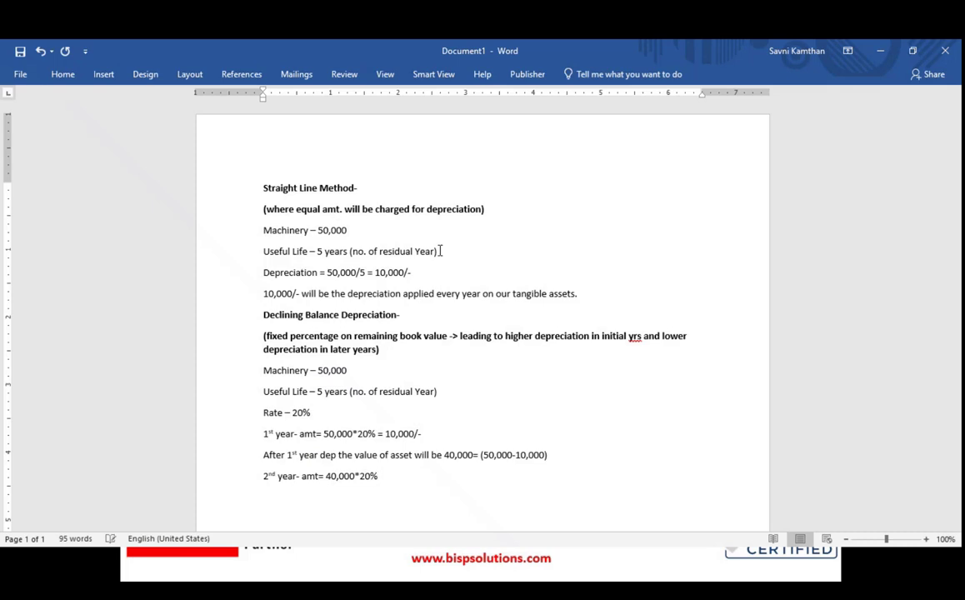
text( = 8,000/-)
Add the line "After 2nd dep the value of an asset will be 32,000 = (40,000- 8,000)" below the second year calculation
key(Return)
text(After 2nd dep)
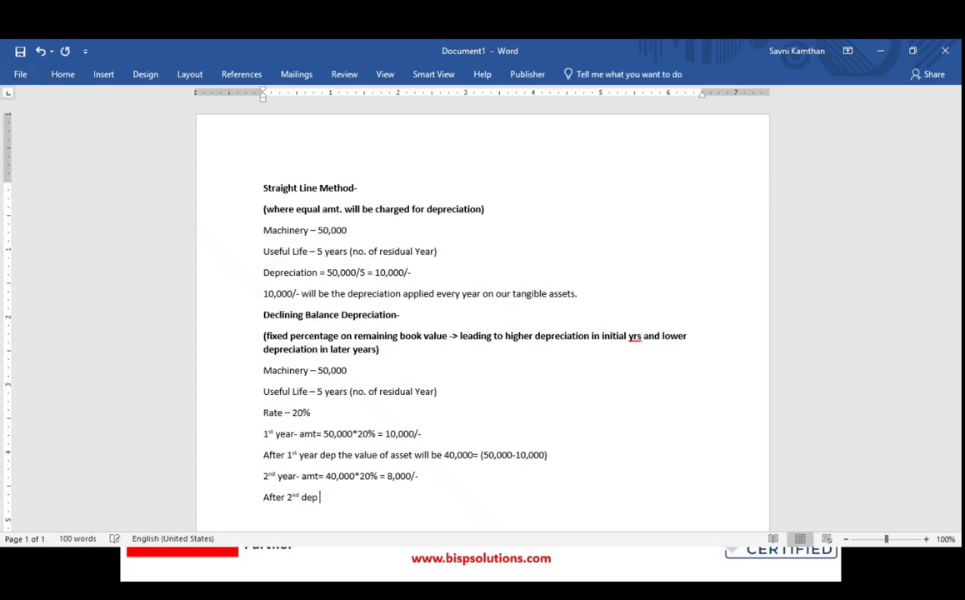
text(the value of an ass)
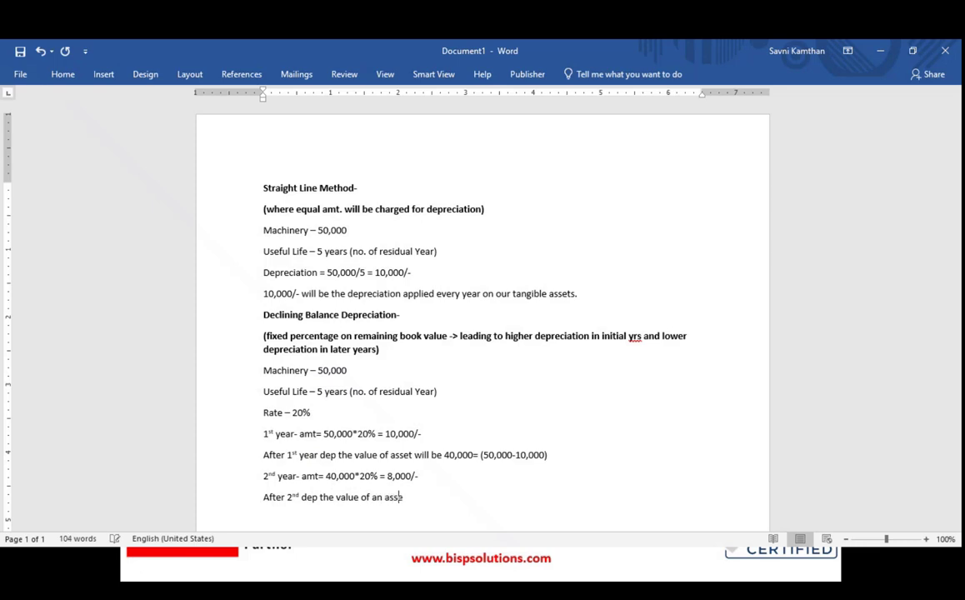
text(et will be)
text(32,000 = )
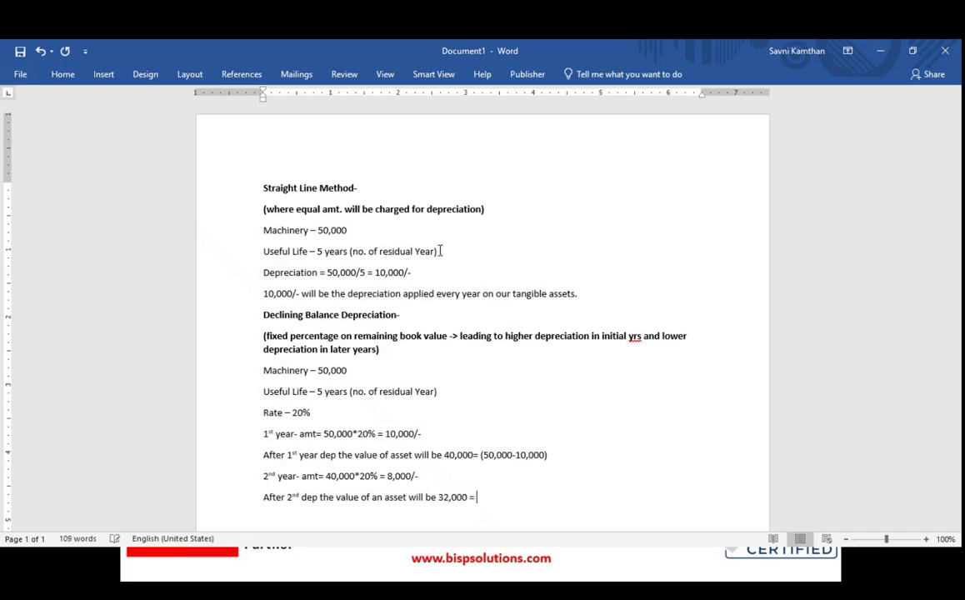
text((40,000- 8,000)
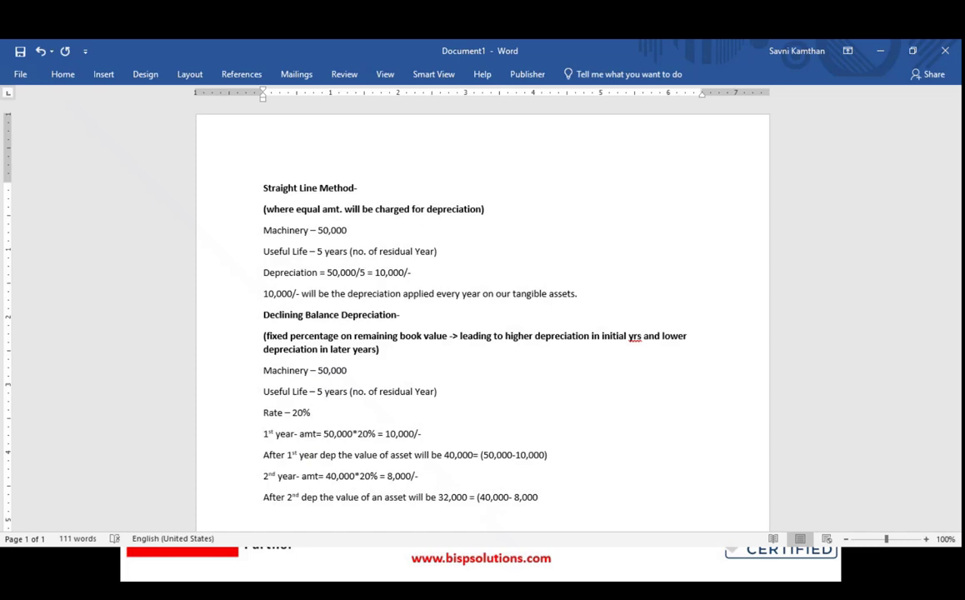
text())
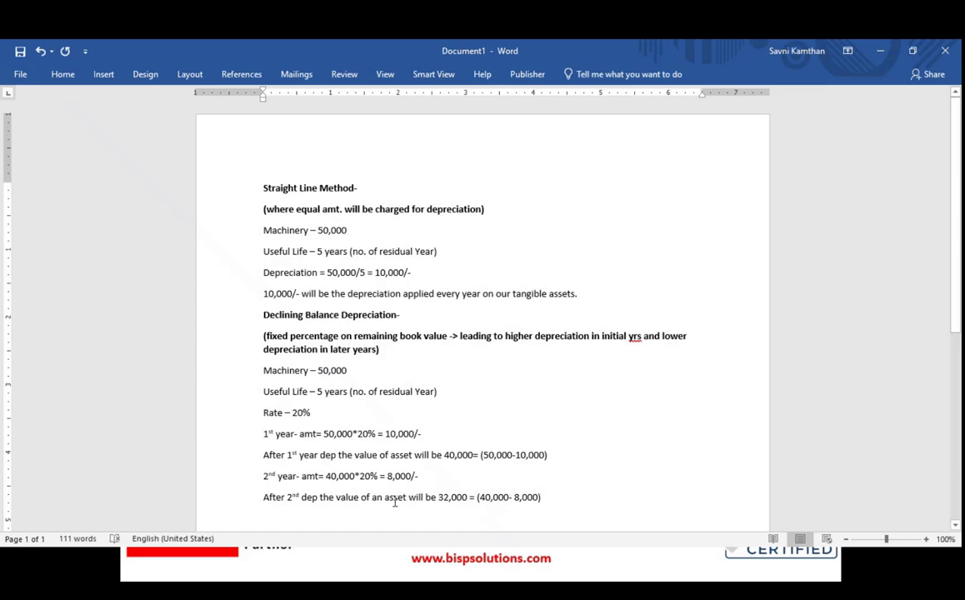
Switch to the depreciation slide show and advance from the Types of Depreciation slide to the Features slide
key(alt+Tab)
key(alt+Tab)
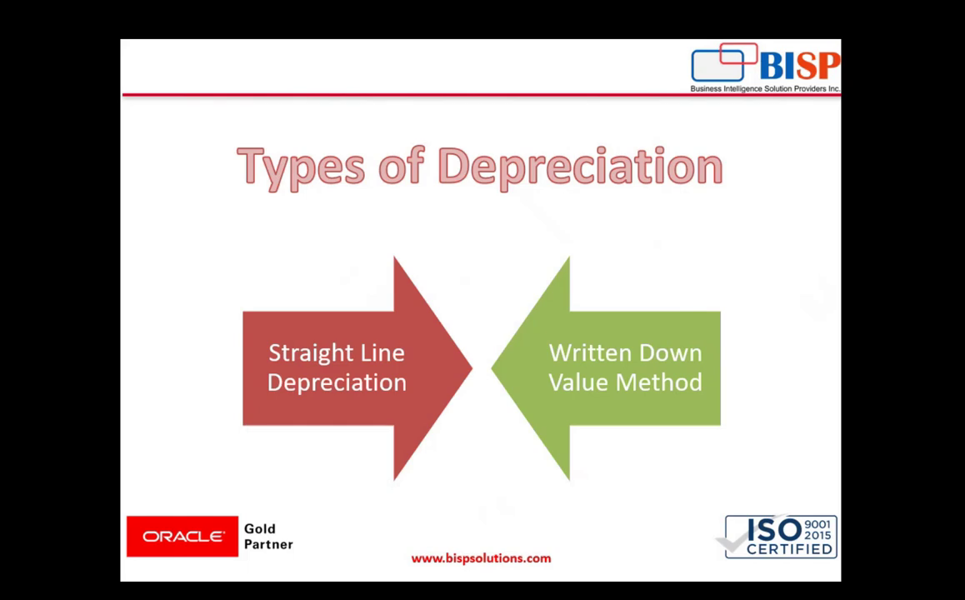
key(Right)
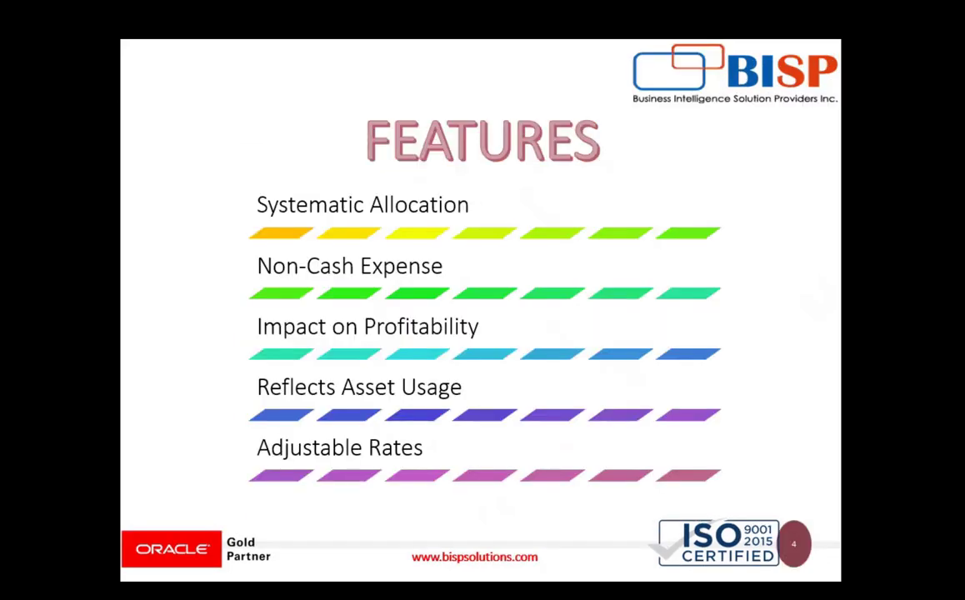